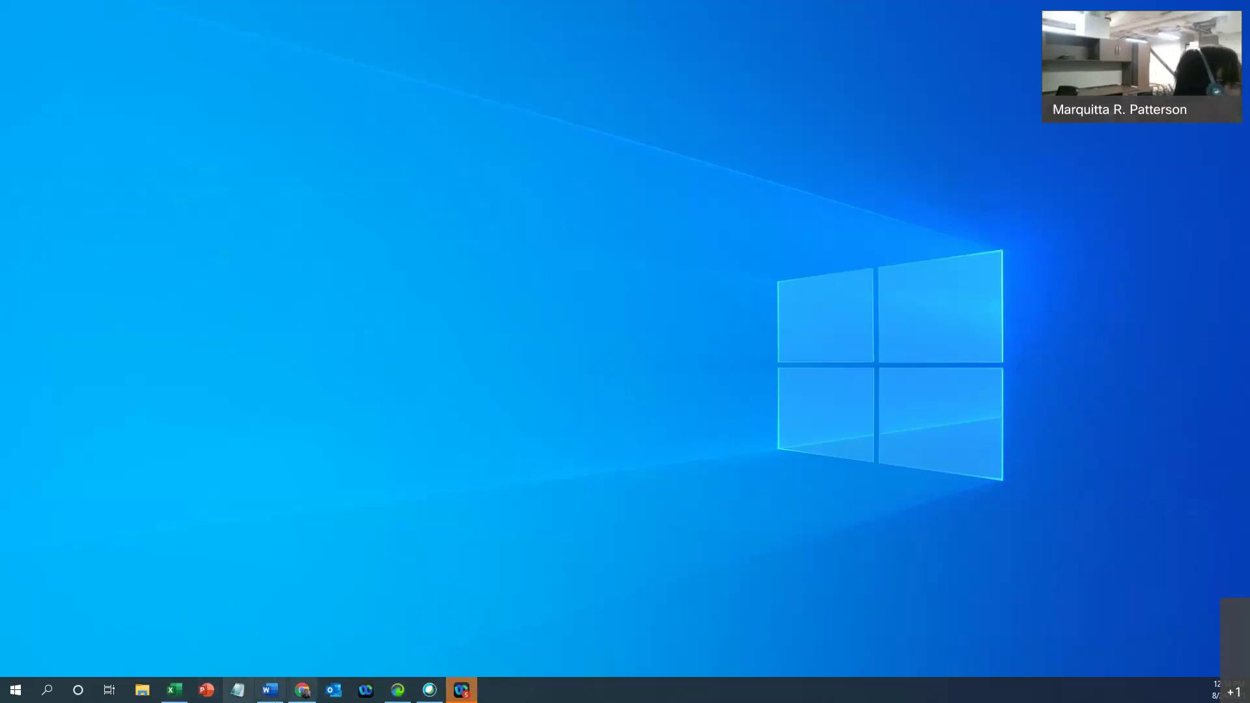
# - Search Windows for "code", launch the Code42 app and bring its window into view
pyautogui.moveTo(437, 700)
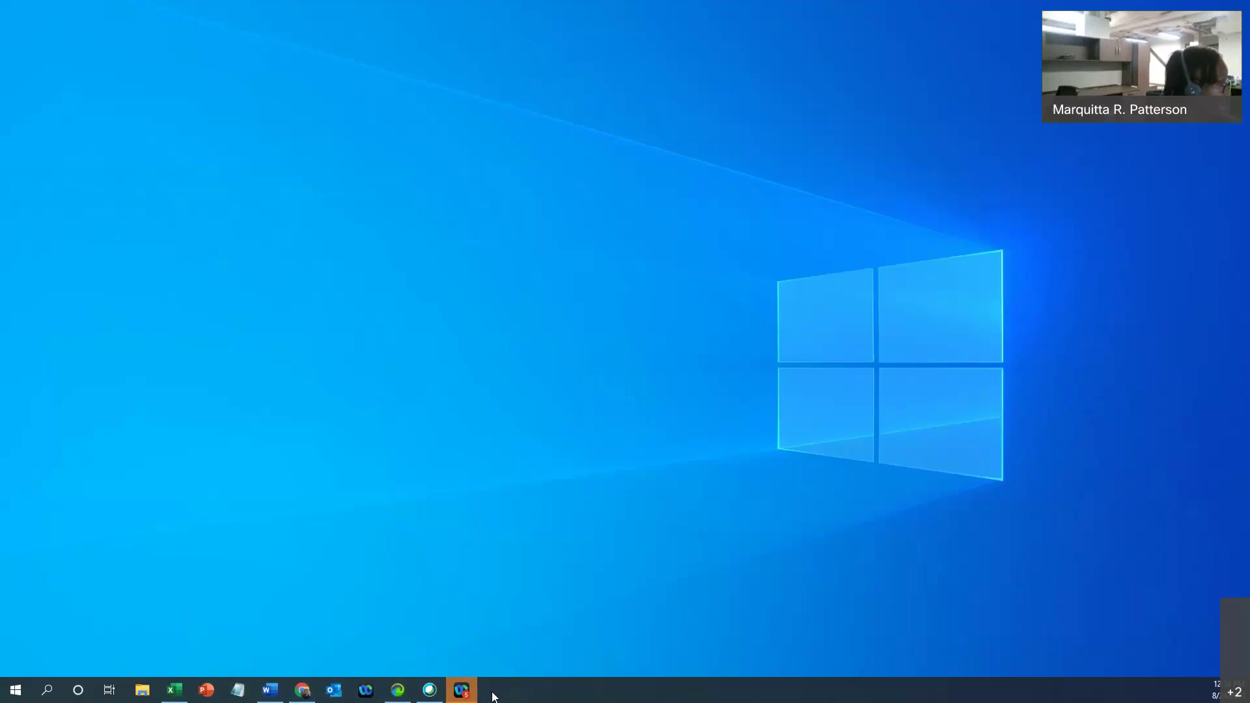
pyautogui.click(44, 695)
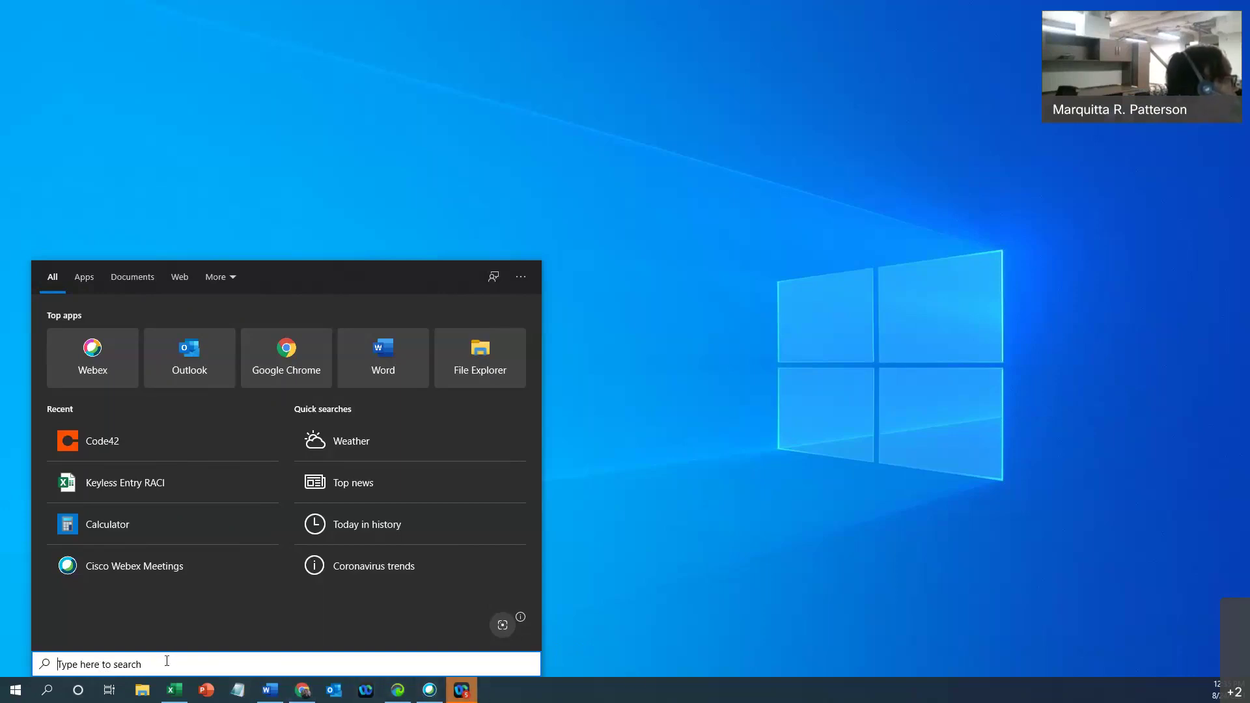
pyautogui.write('code')
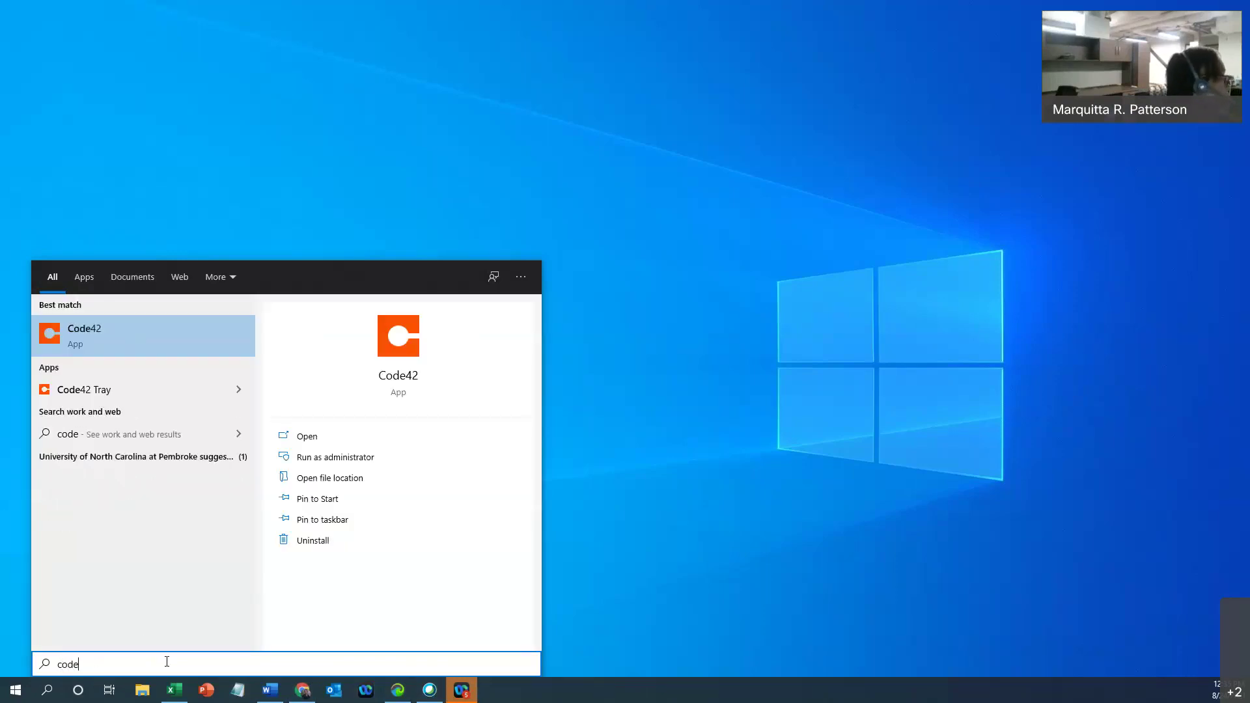
pyautogui.click(120, 338)
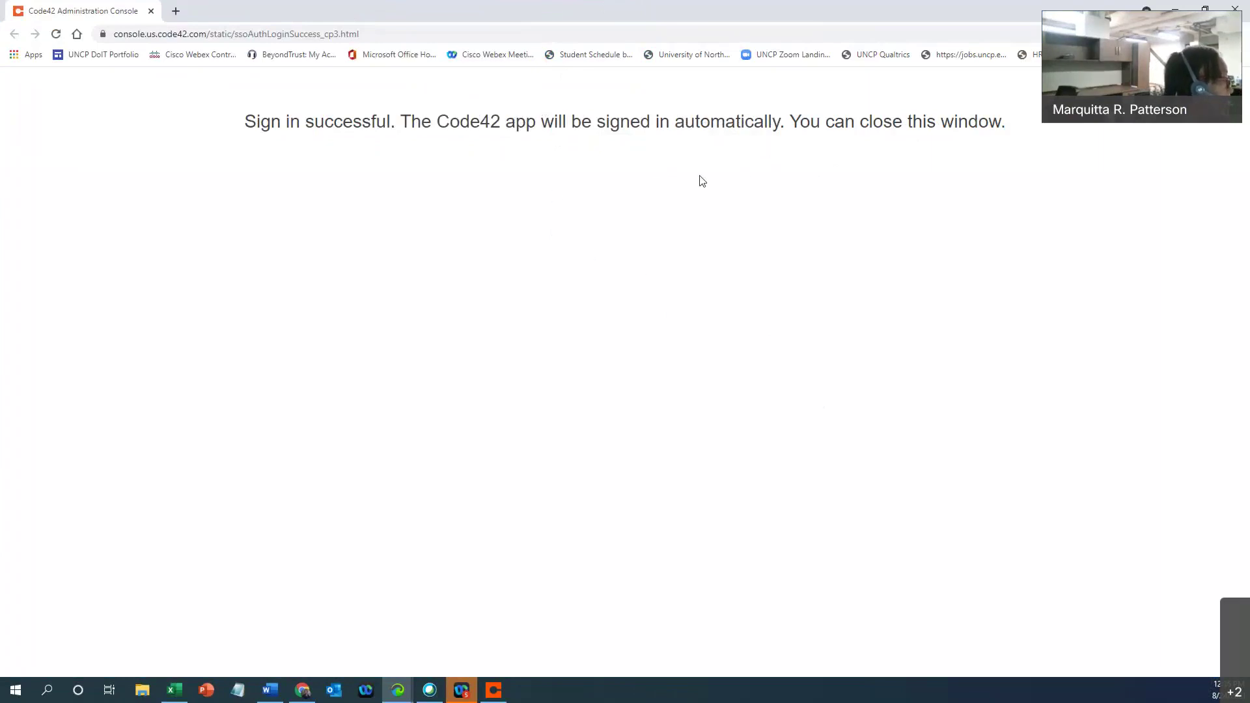
pyautogui.click(495, 693)
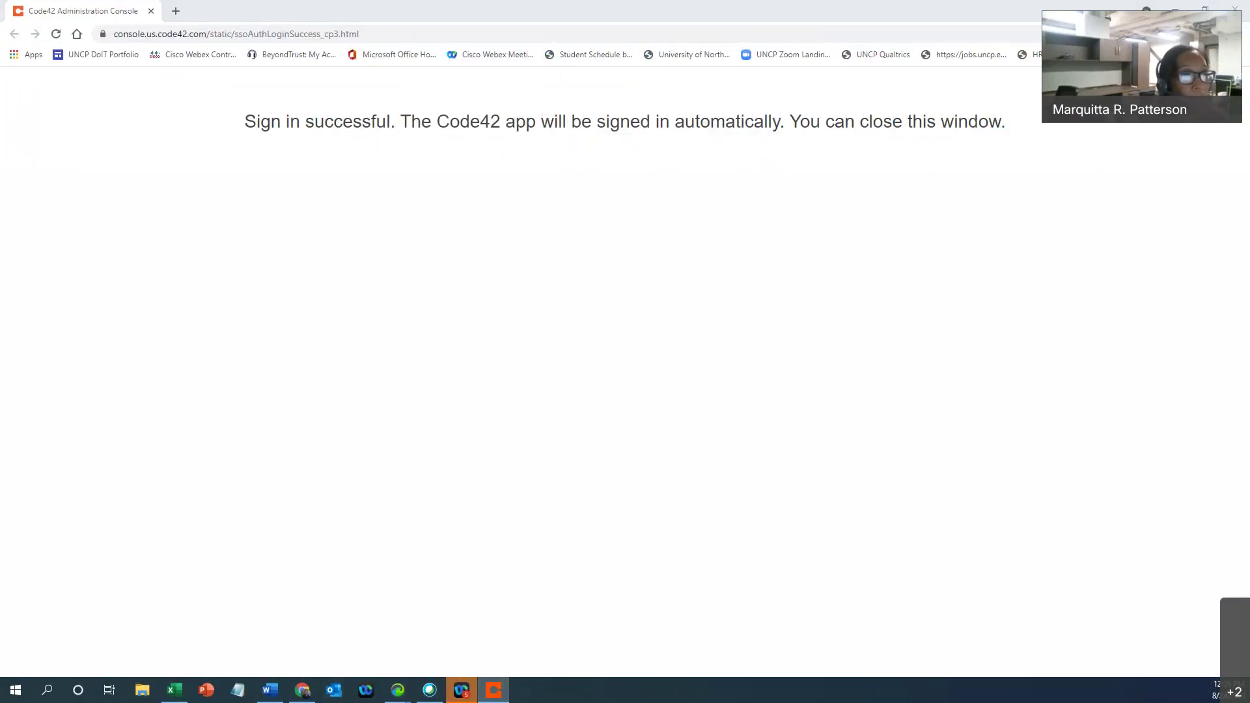
pyautogui.moveTo(1249, 109); pyautogui.dragTo(761, 115)
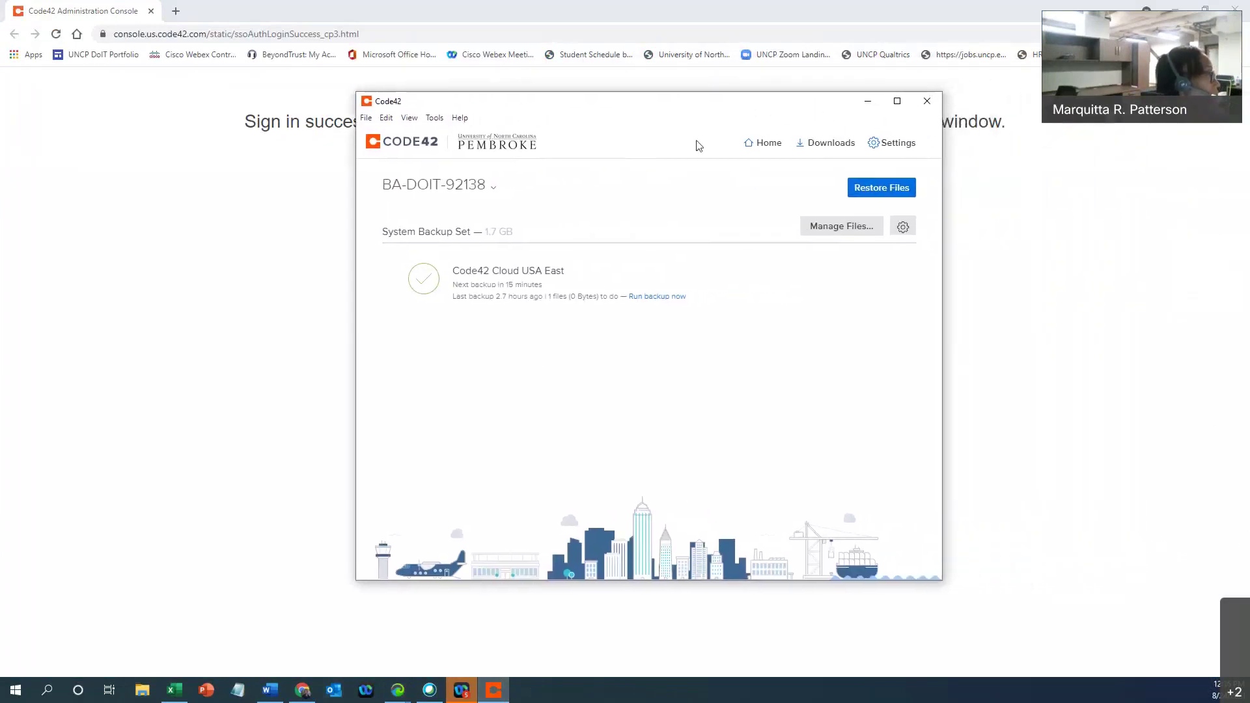
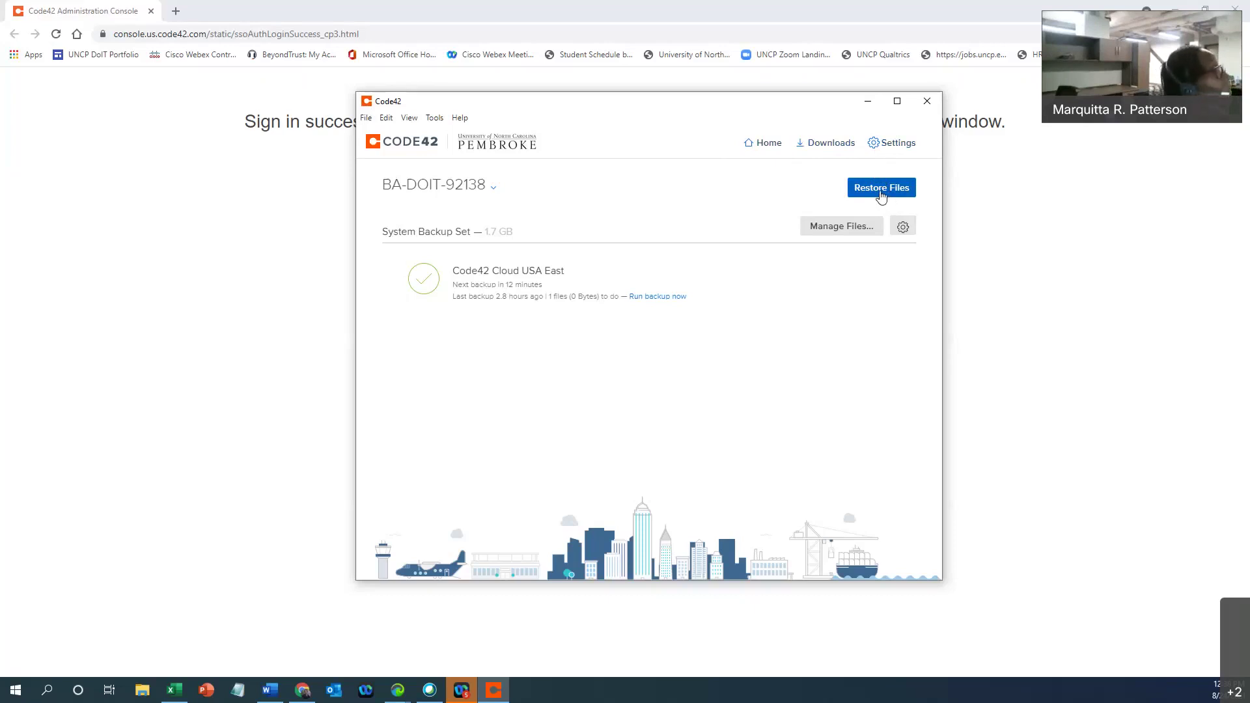
# - Open the restore view for Code42 Cloud USA East and look through the backed-up folders and files
pyautogui.click(882, 192)
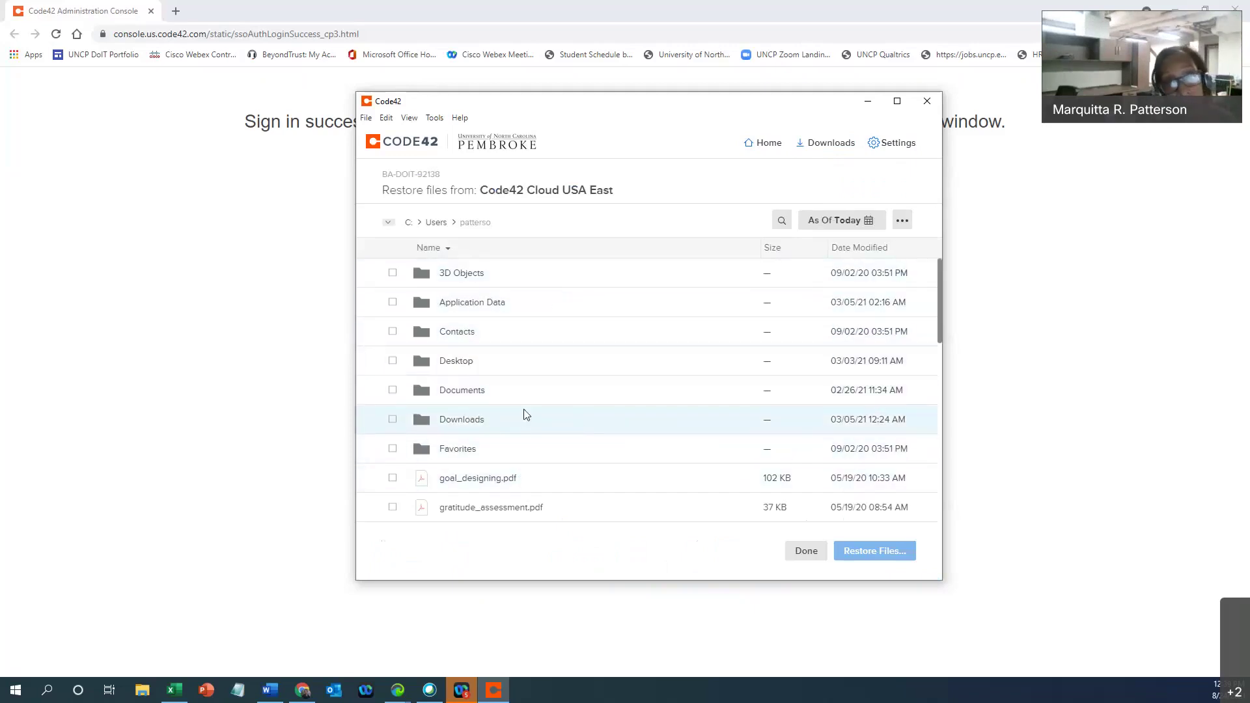
pyautogui.scroll(-1, 526, 420)
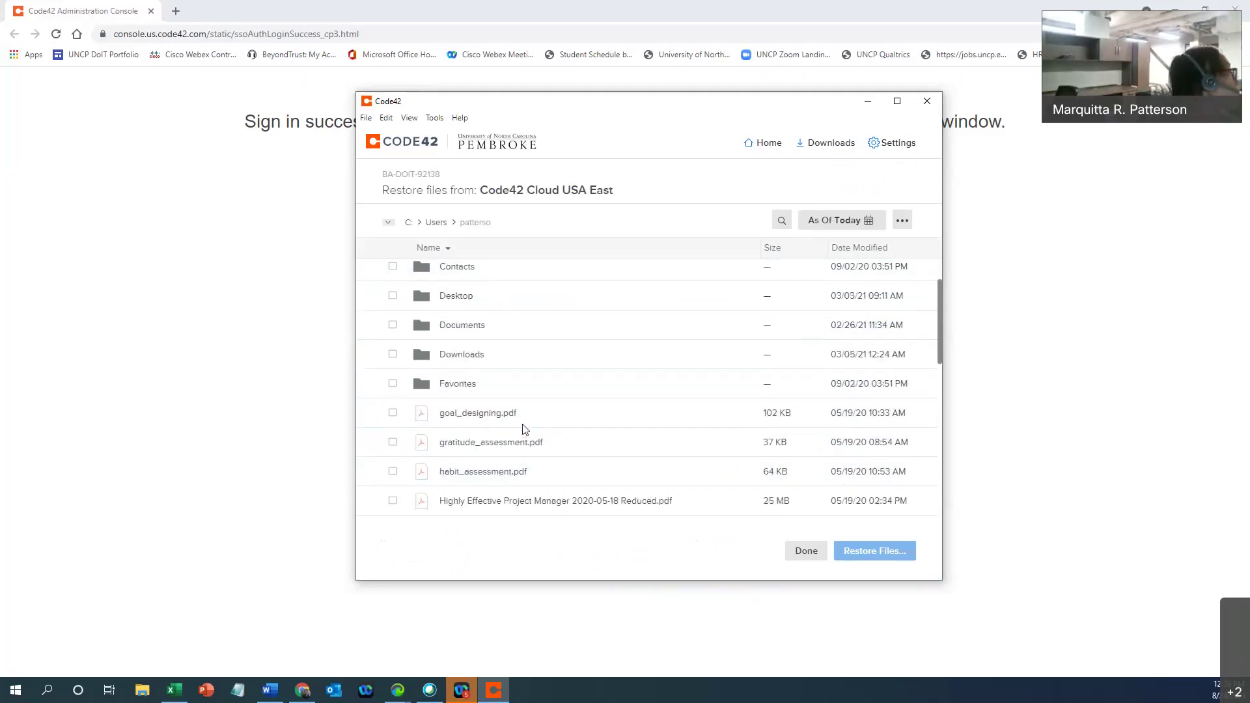
pyautogui.scroll(1, 529, 417)
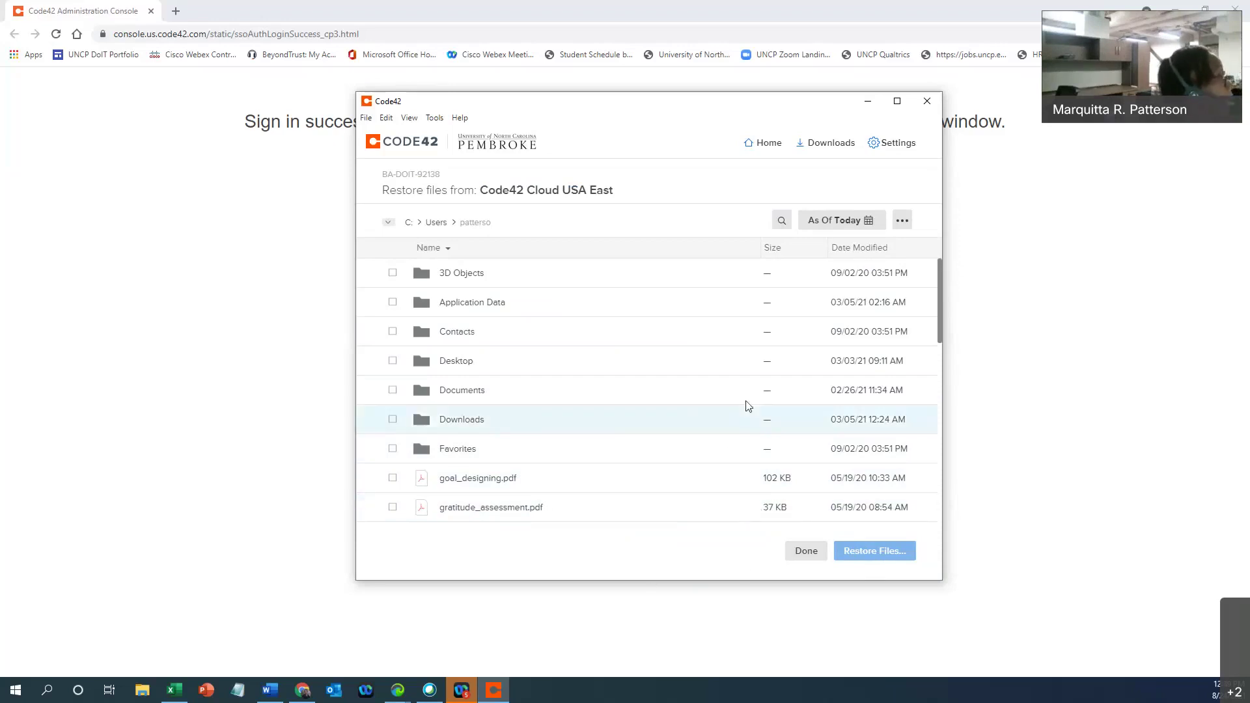
# - Search the backed-up files for "webex" and look through the matching files and folders
pyautogui.click(780, 223)
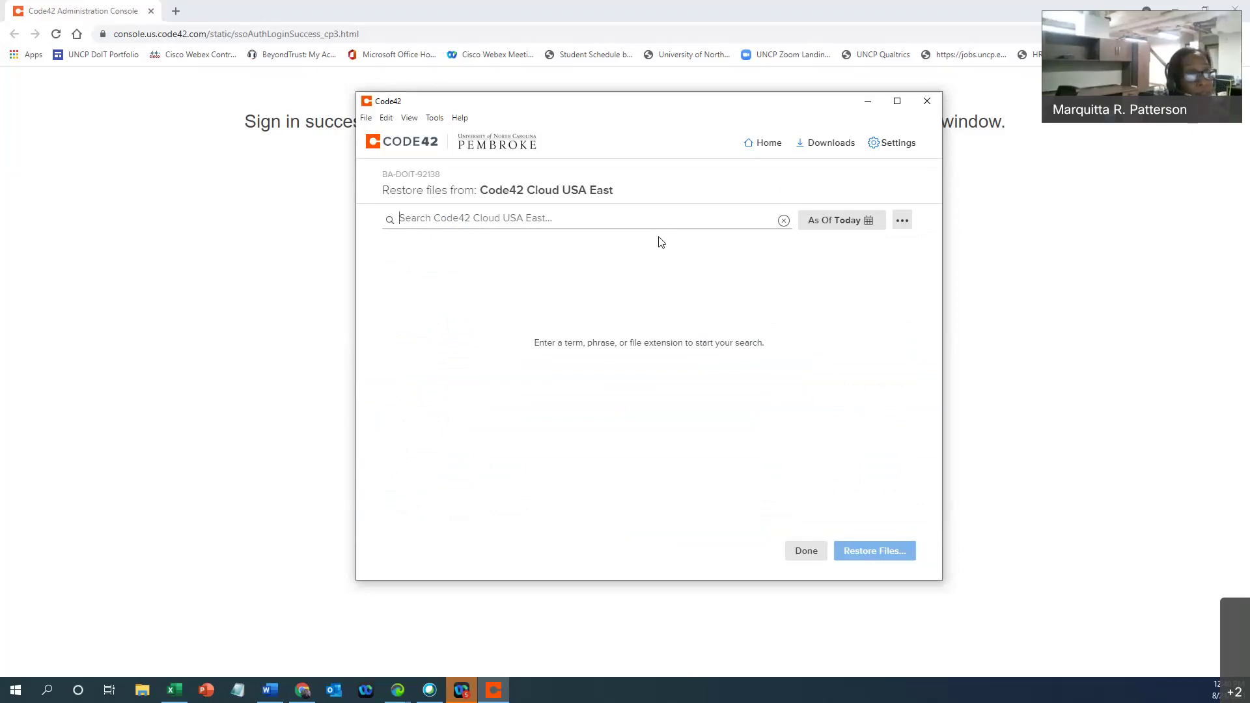
pyautogui.click(654, 217)
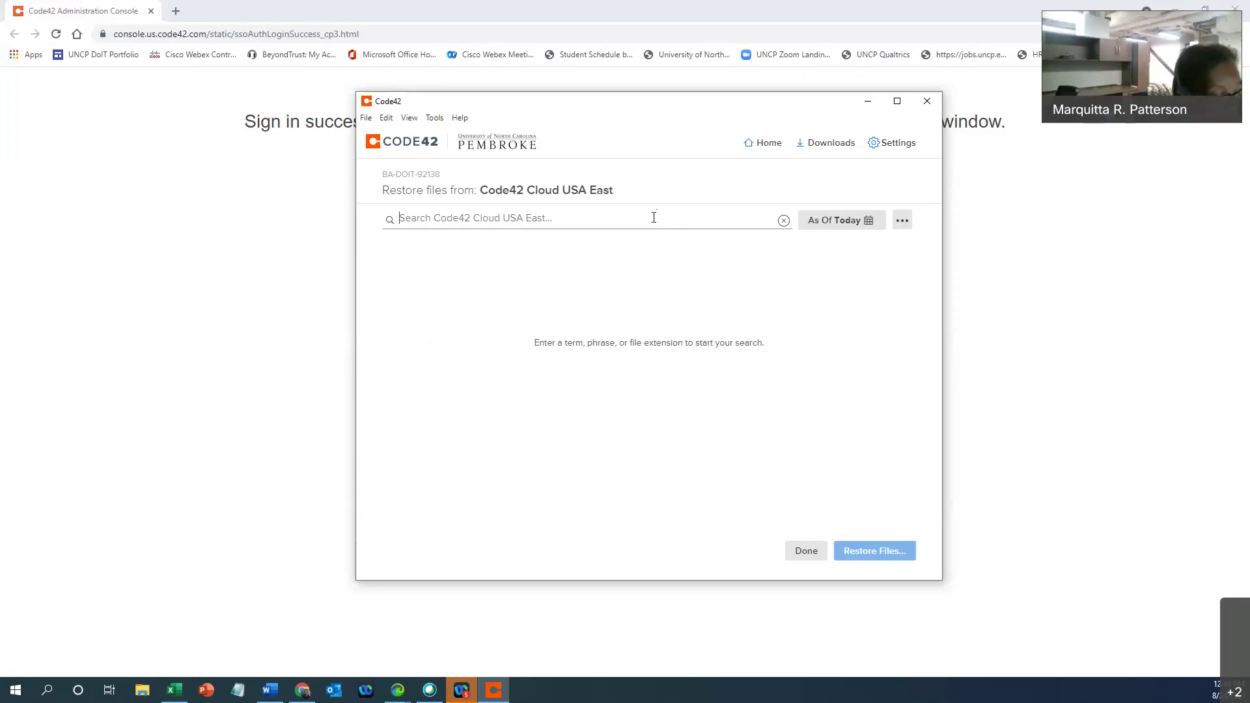
pyautogui.write('we')
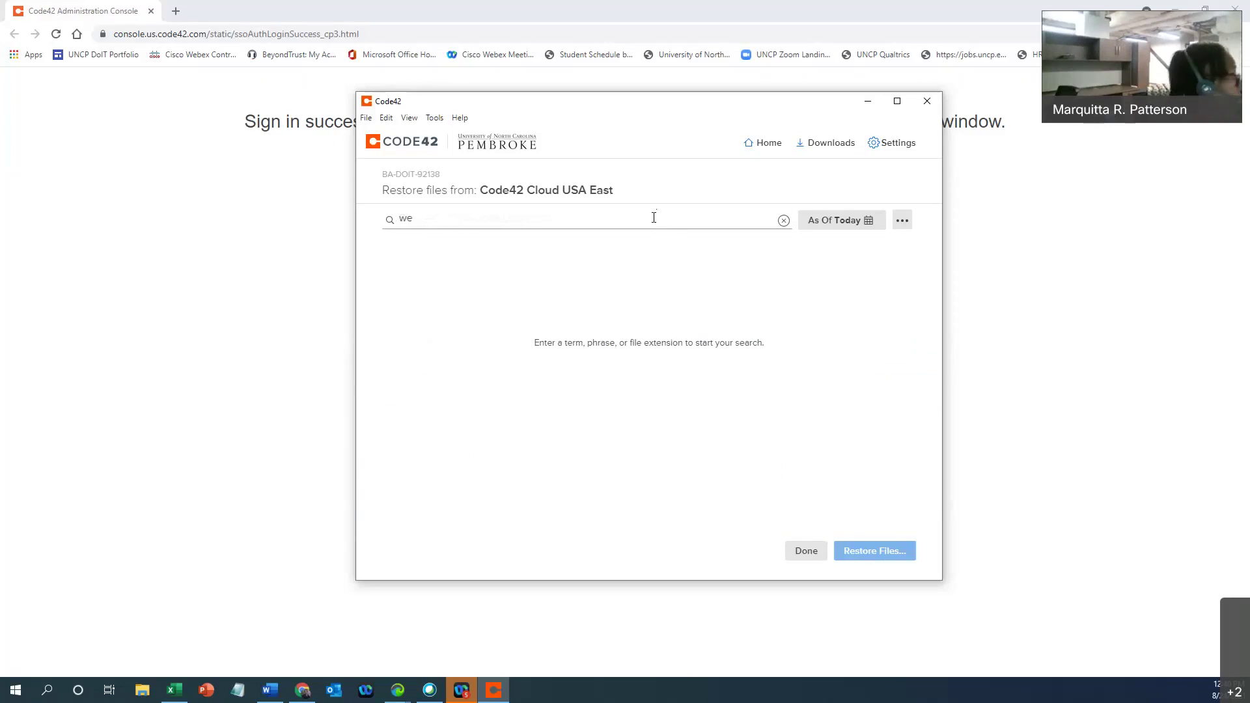
pyautogui.write('bex')
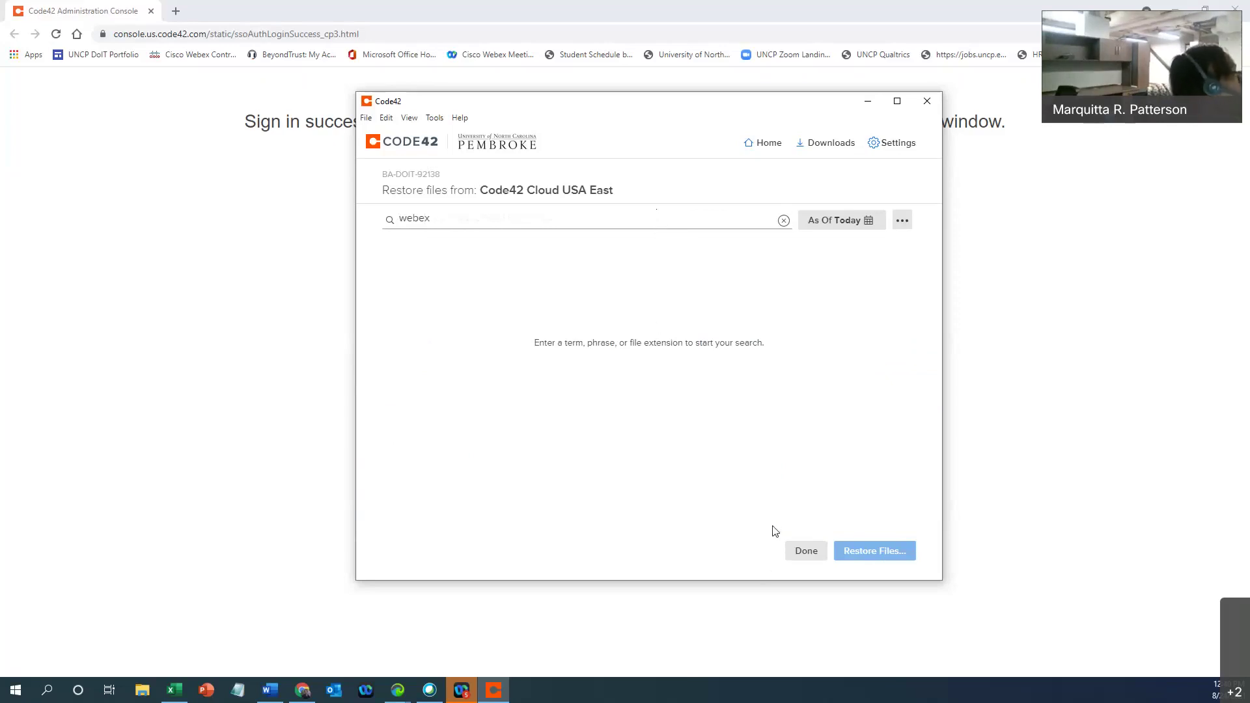
pyautogui.press('Return')
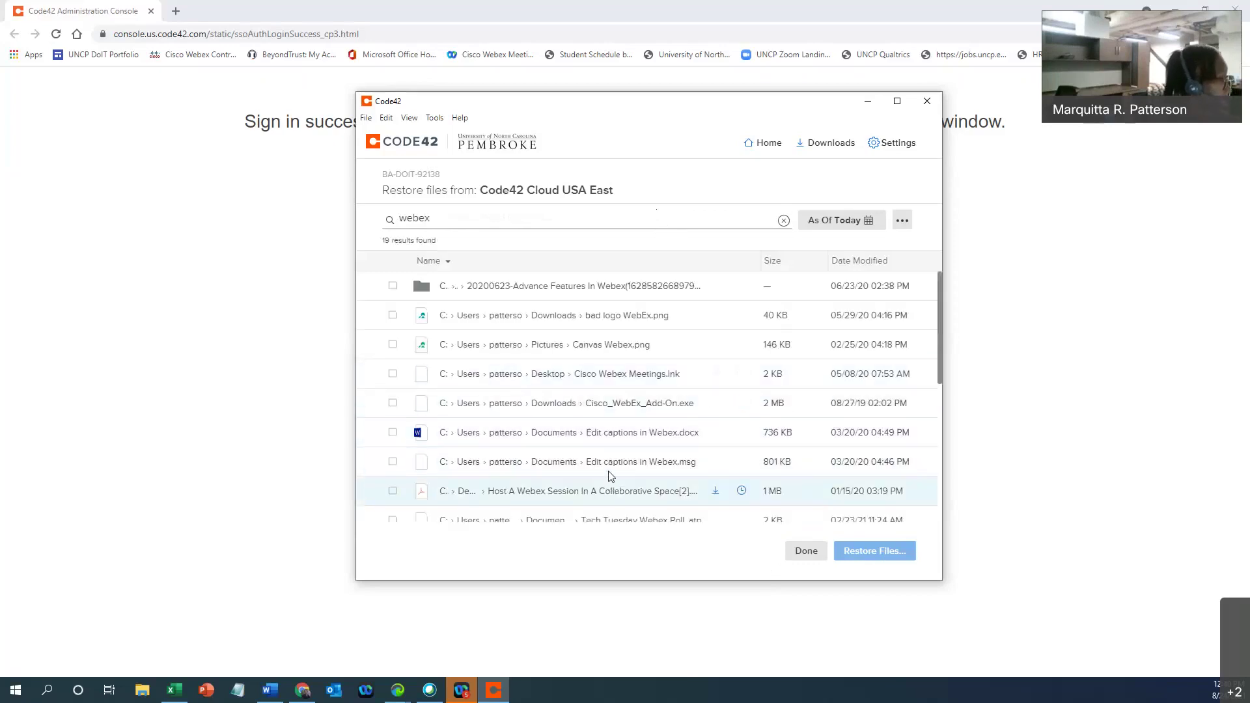
pyautogui.scroll(-3, 635, 389)
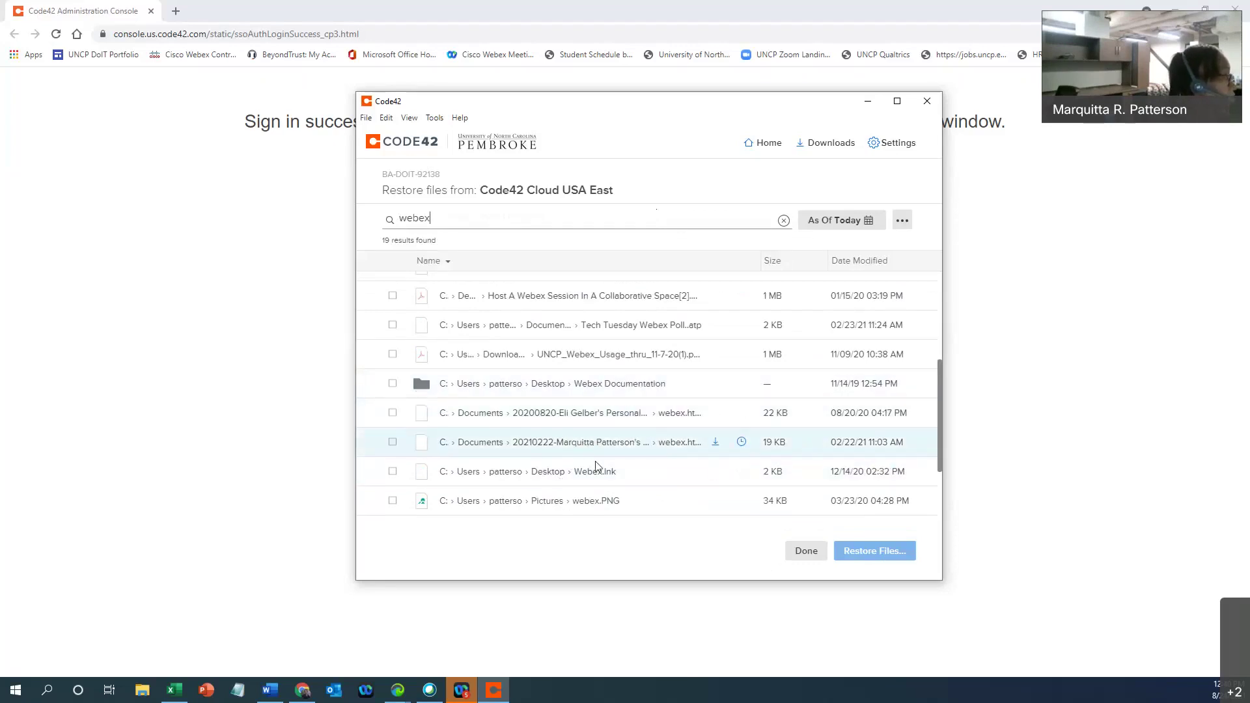
pyautogui.scroll(-1, 593, 455)
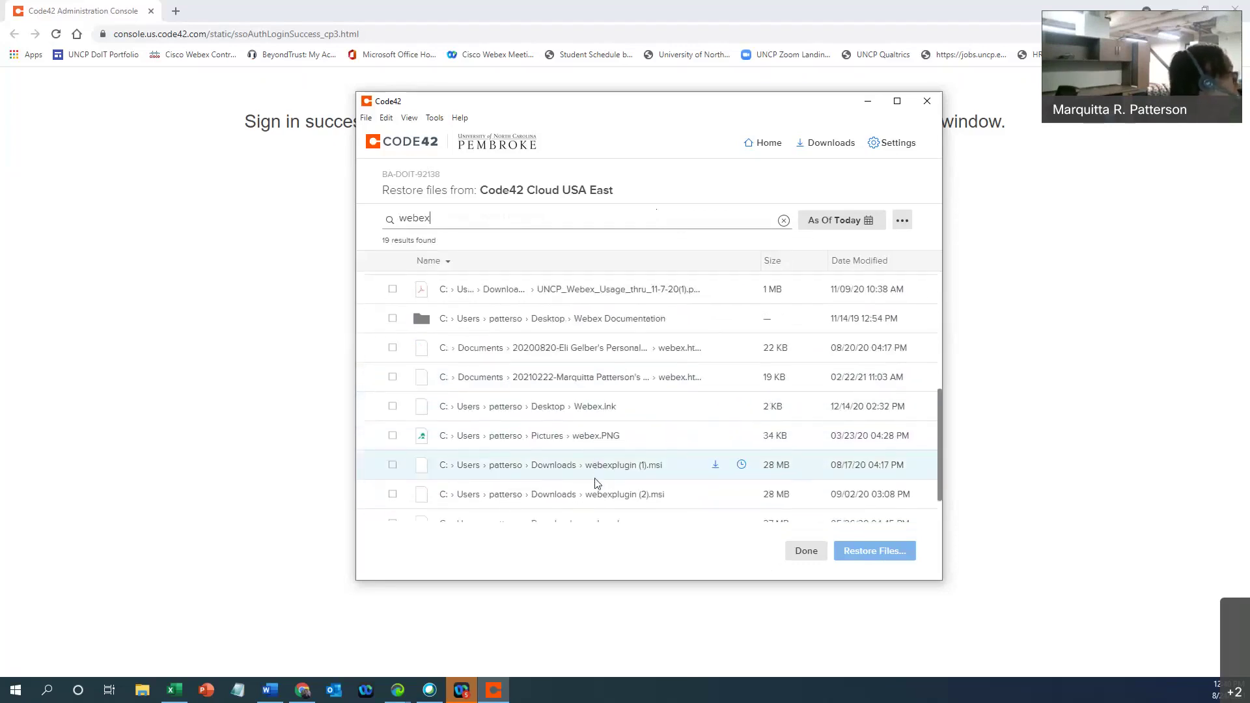
pyautogui.scroll(-1, 594, 485)
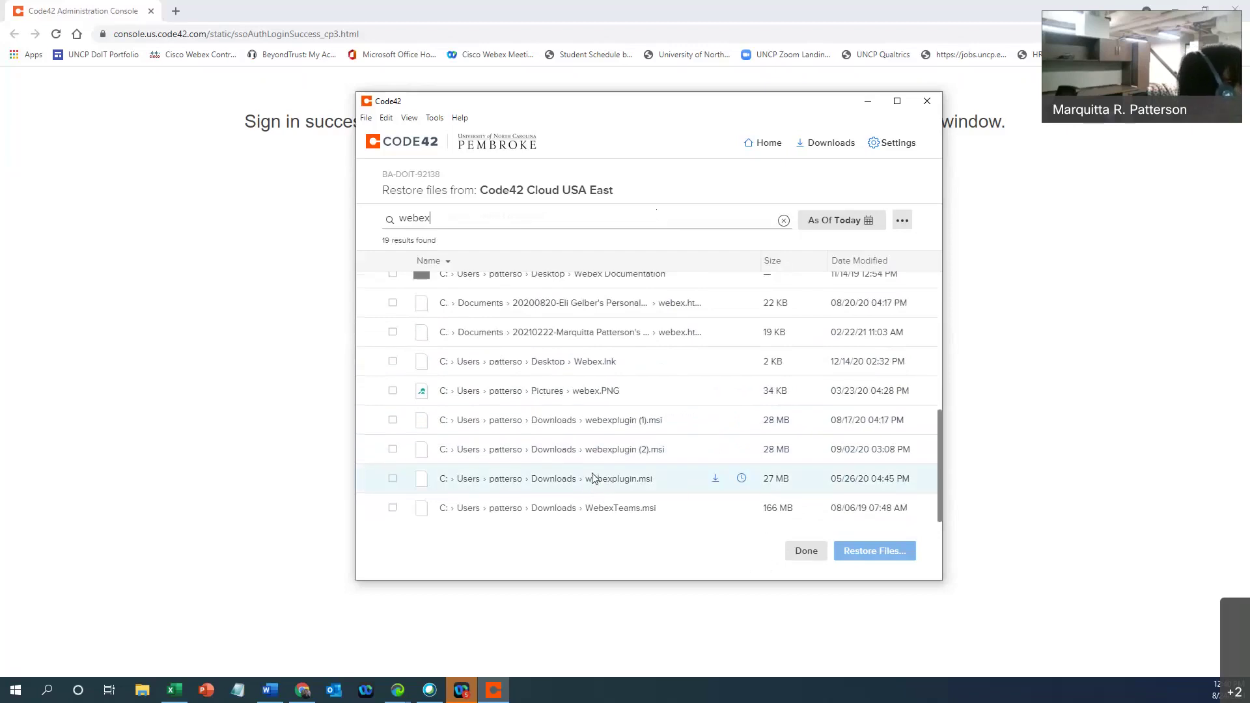
pyautogui.scroll(1, 600, 482)
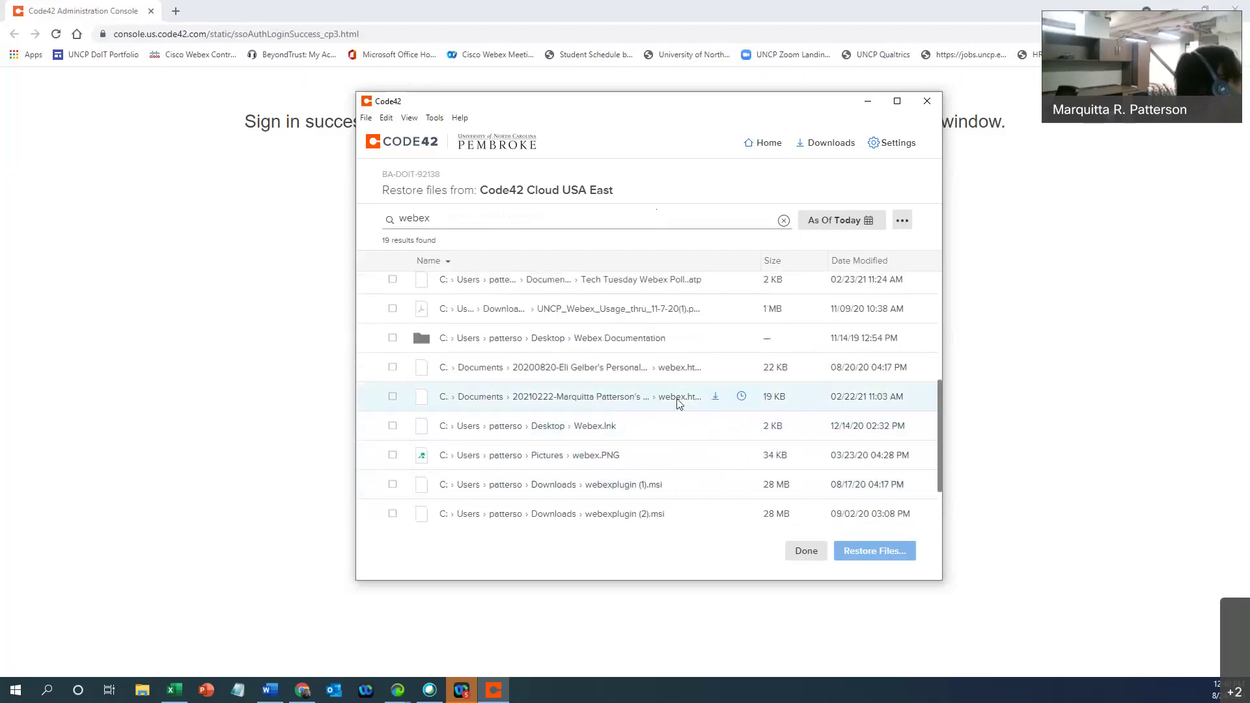
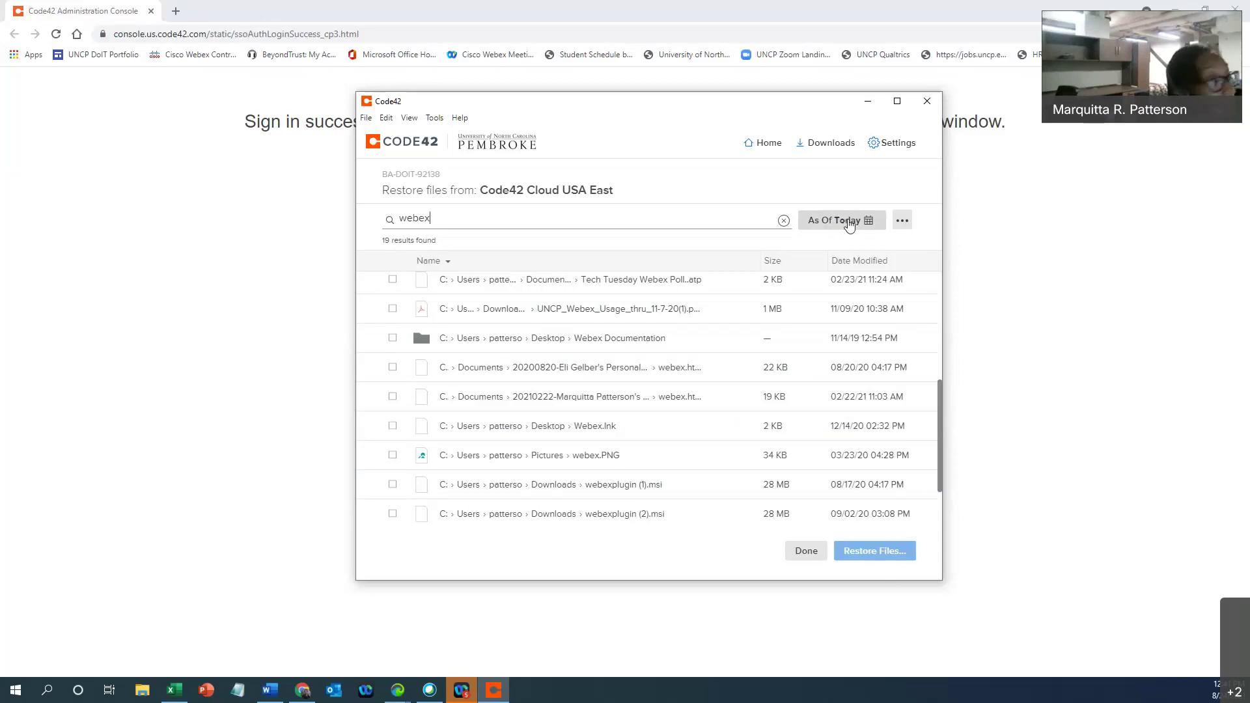
# - Show the webex search results as of 08/23/2021 at 11:30 AM and leave the restore view
pyautogui.click(848, 224)
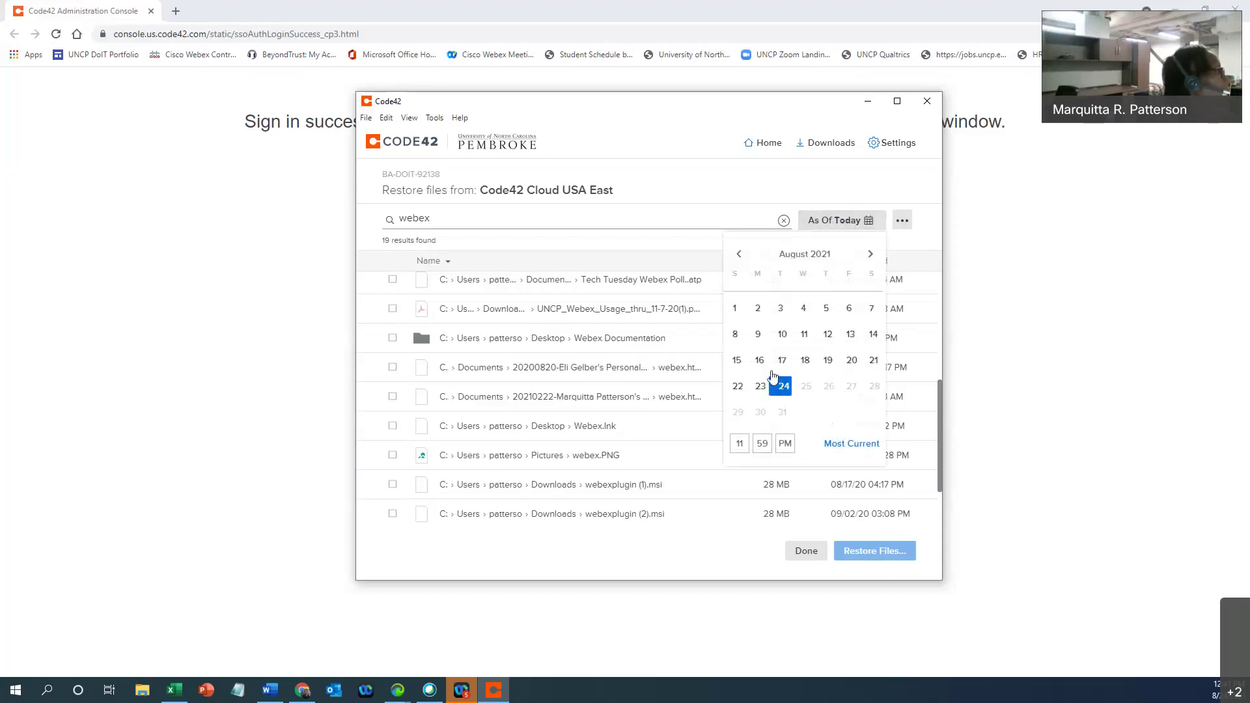
pyautogui.click(761, 387)
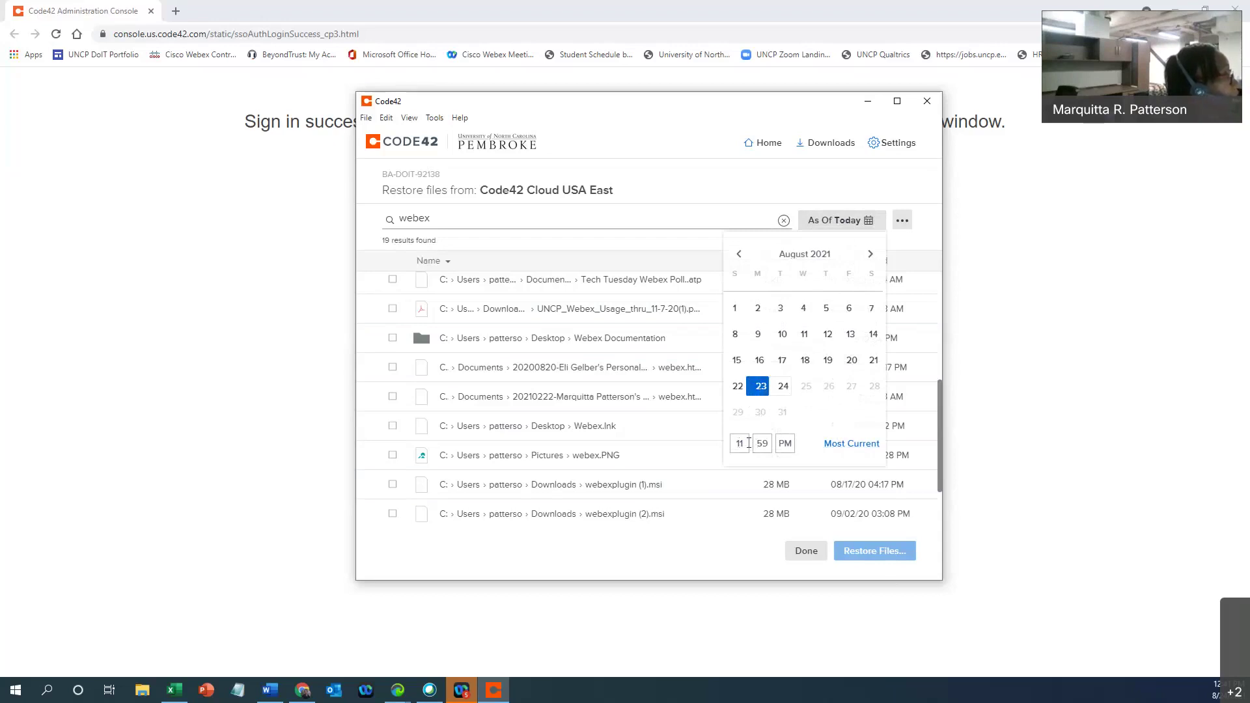
pyautogui.click(761, 444)
pyautogui.write('30')
pyautogui.click(785, 444)
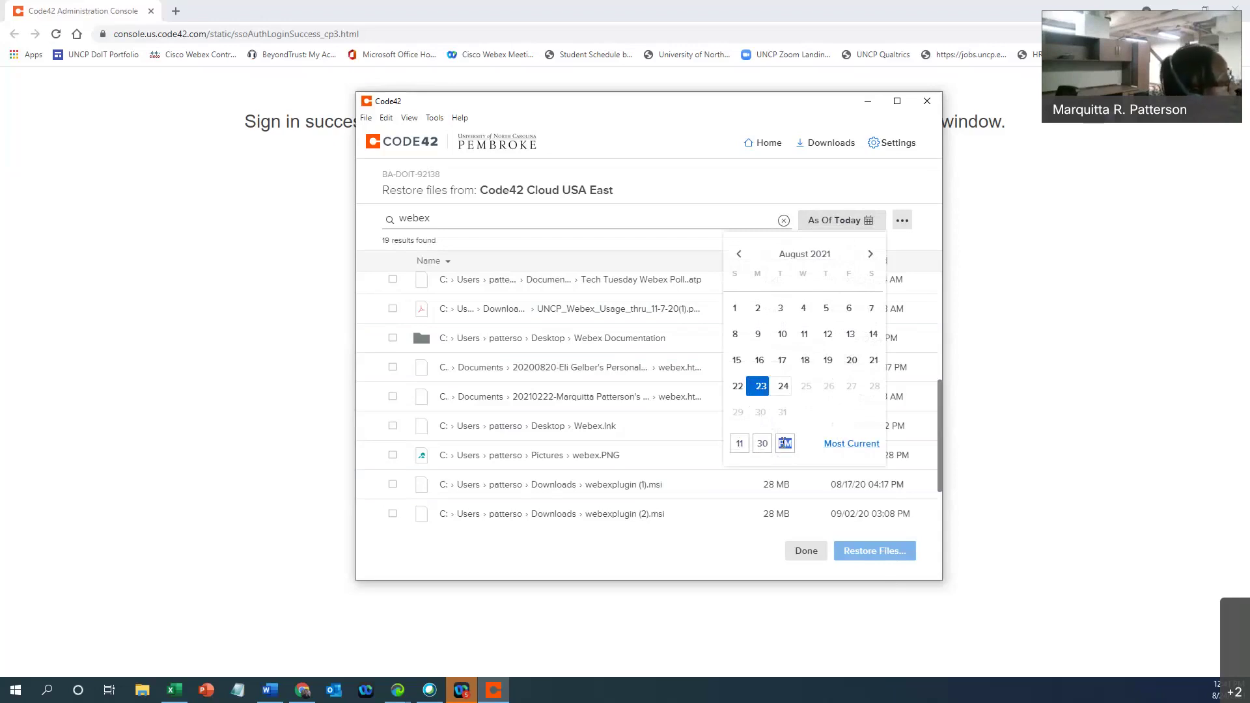
pyautogui.press('a')
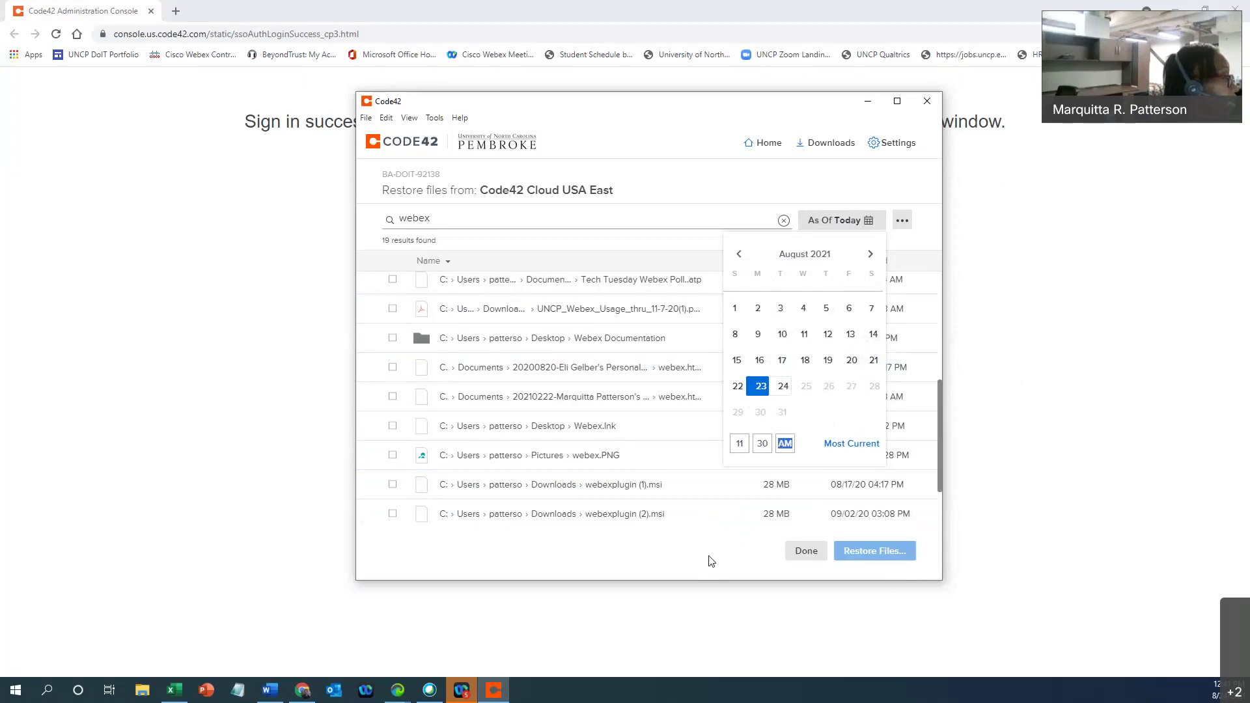
pyautogui.press('Return')
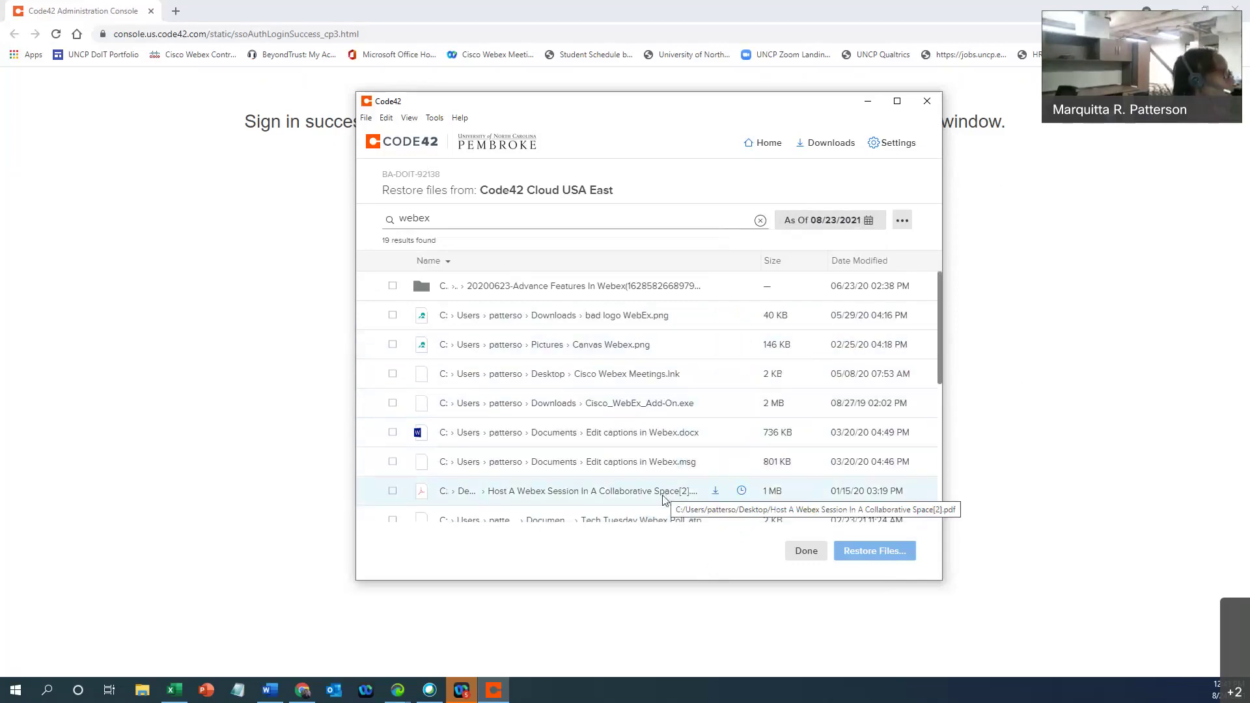
pyautogui.click(816, 564)
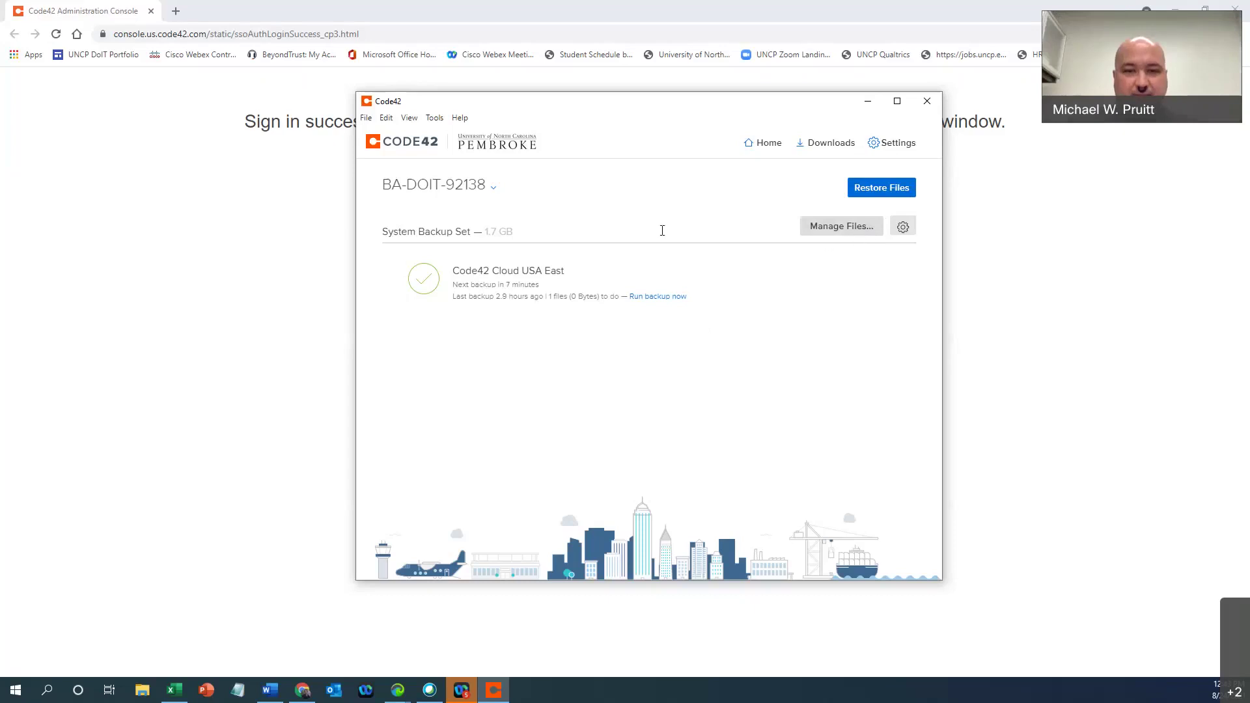
# - Examine the System Backup Set's managed files, the restorable files list and the device's options menu
pyautogui.click(865, 229)
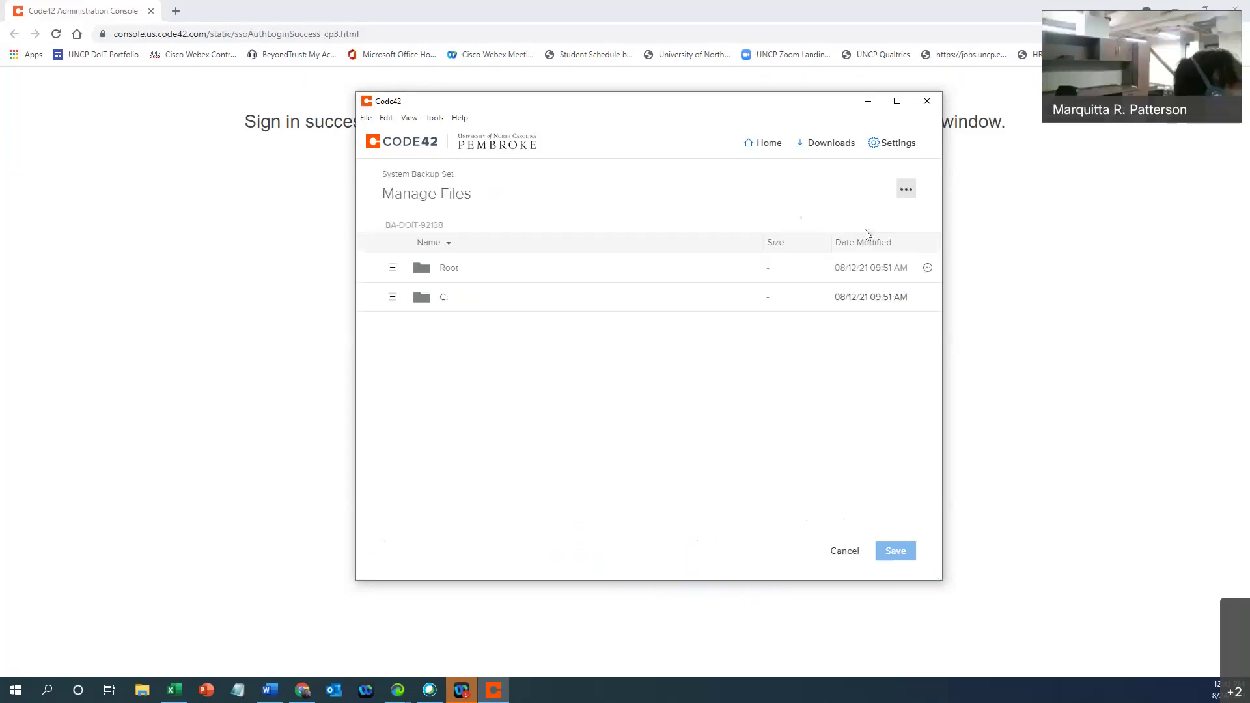
pyautogui.click(853, 554)
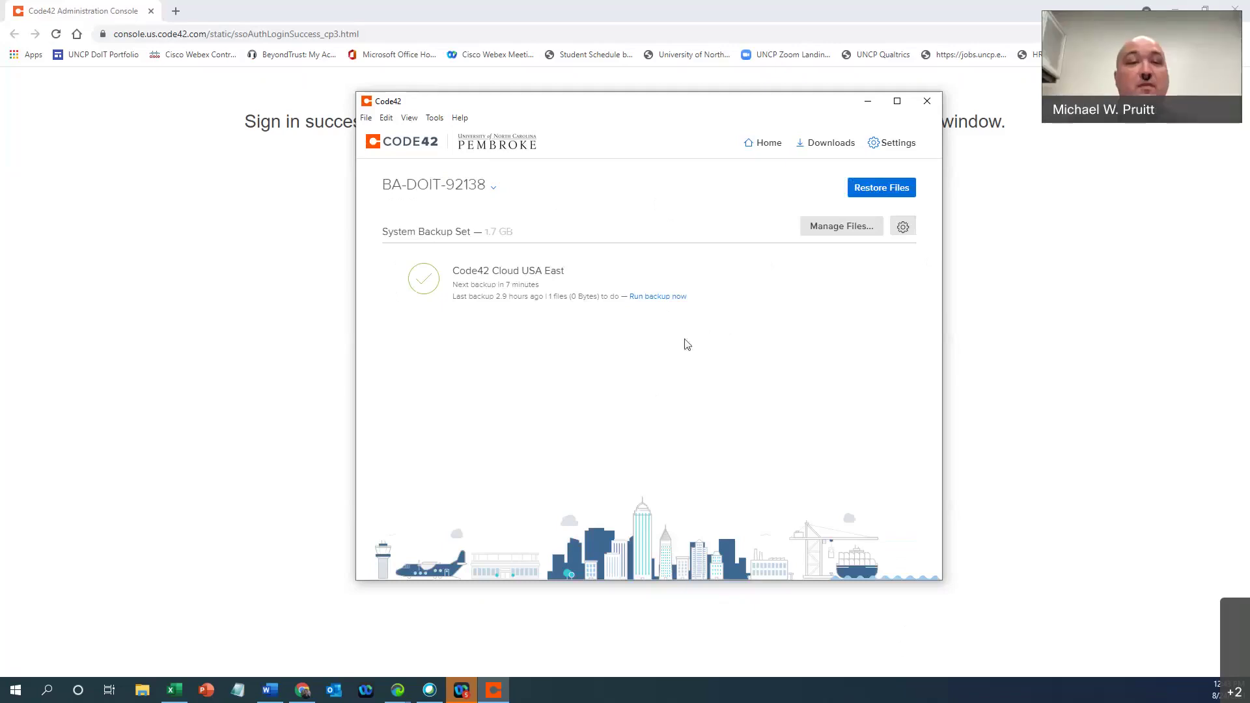
pyautogui.click(884, 194)
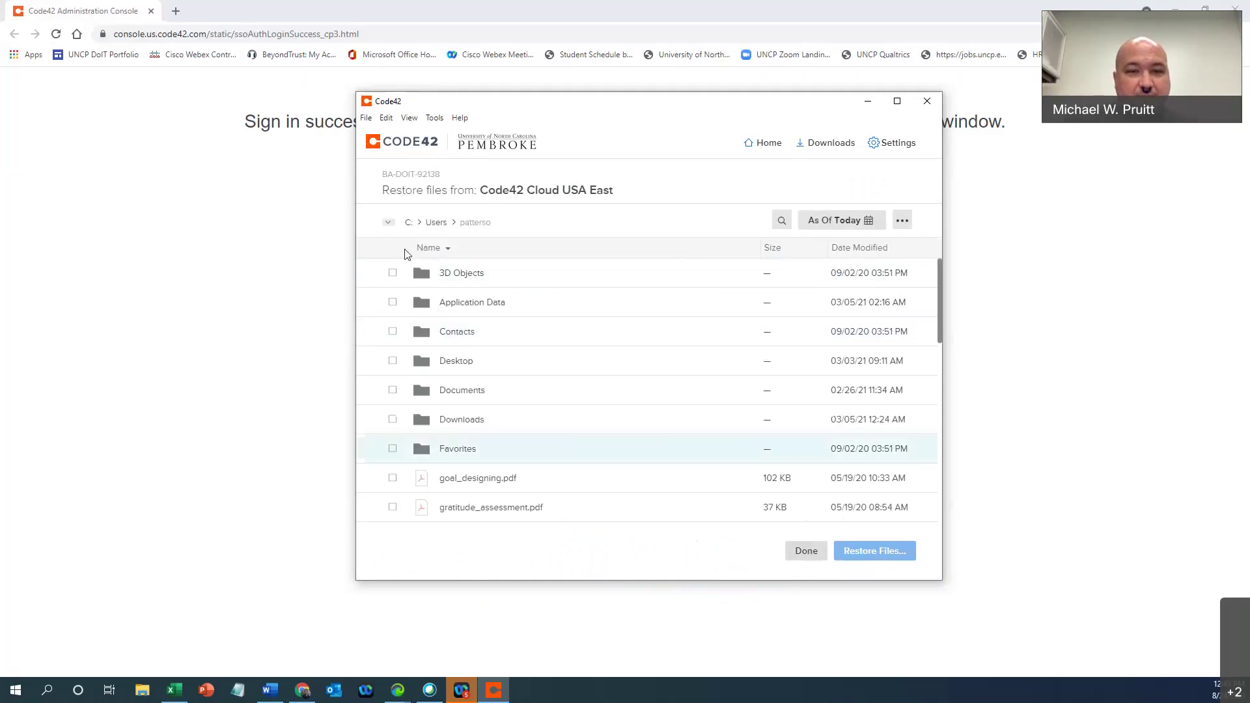
pyautogui.click(820, 553)
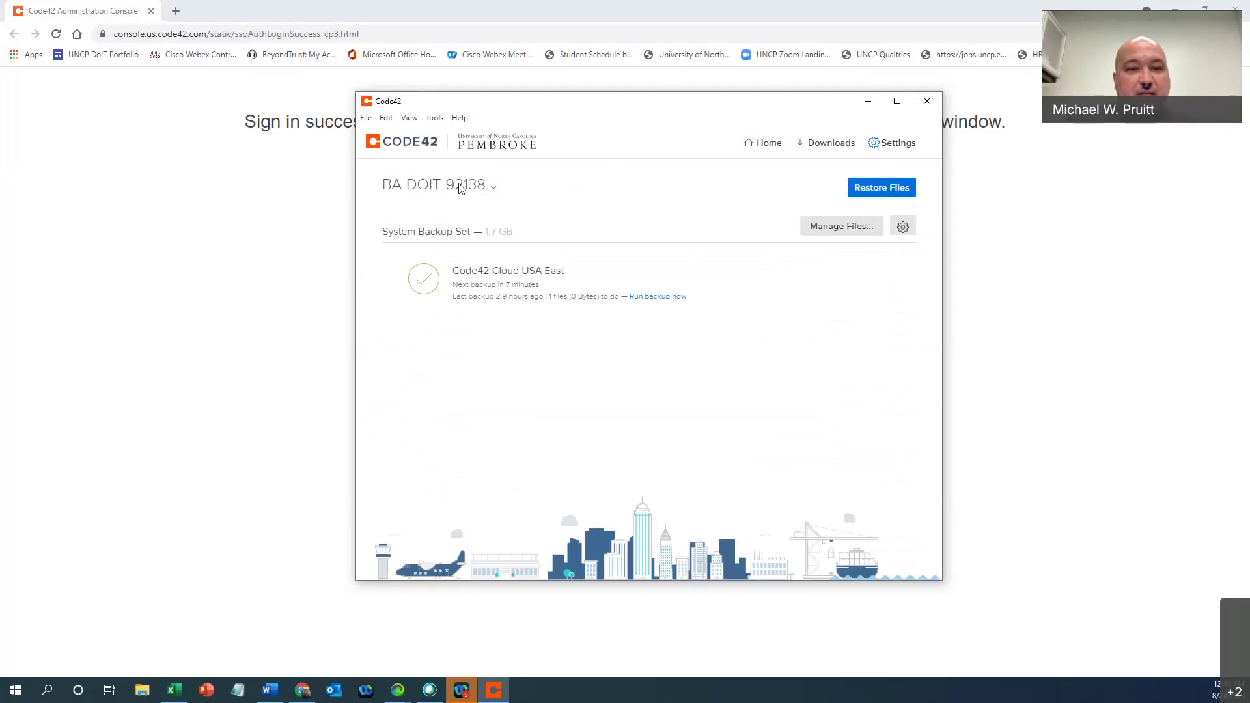
pyautogui.click(496, 193)
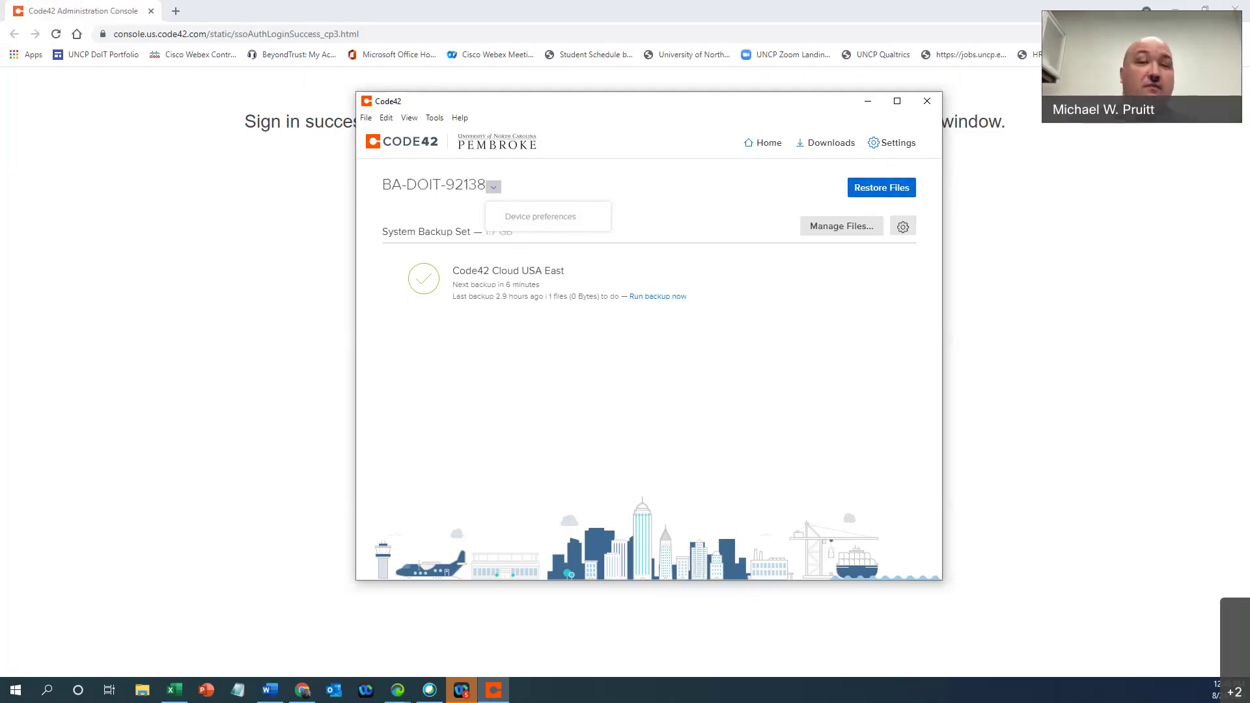
pyautogui.hotkey('alt', 'Tab')
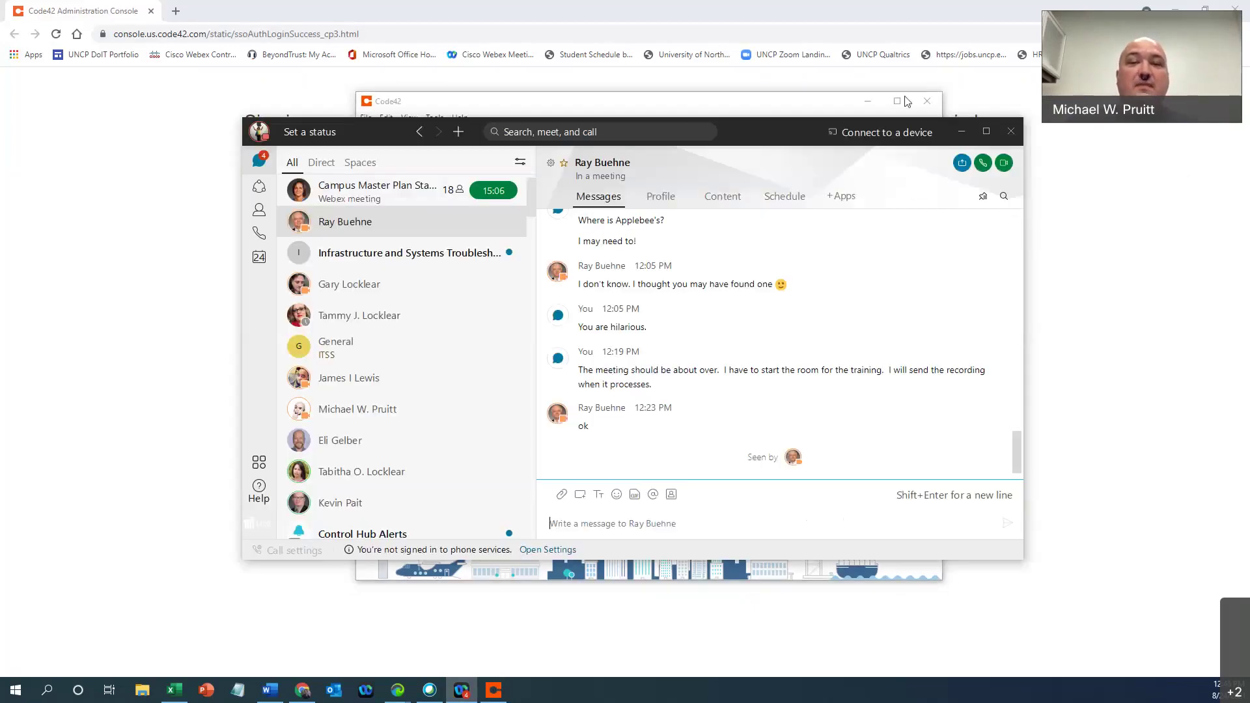
pyautogui.click(962, 133)
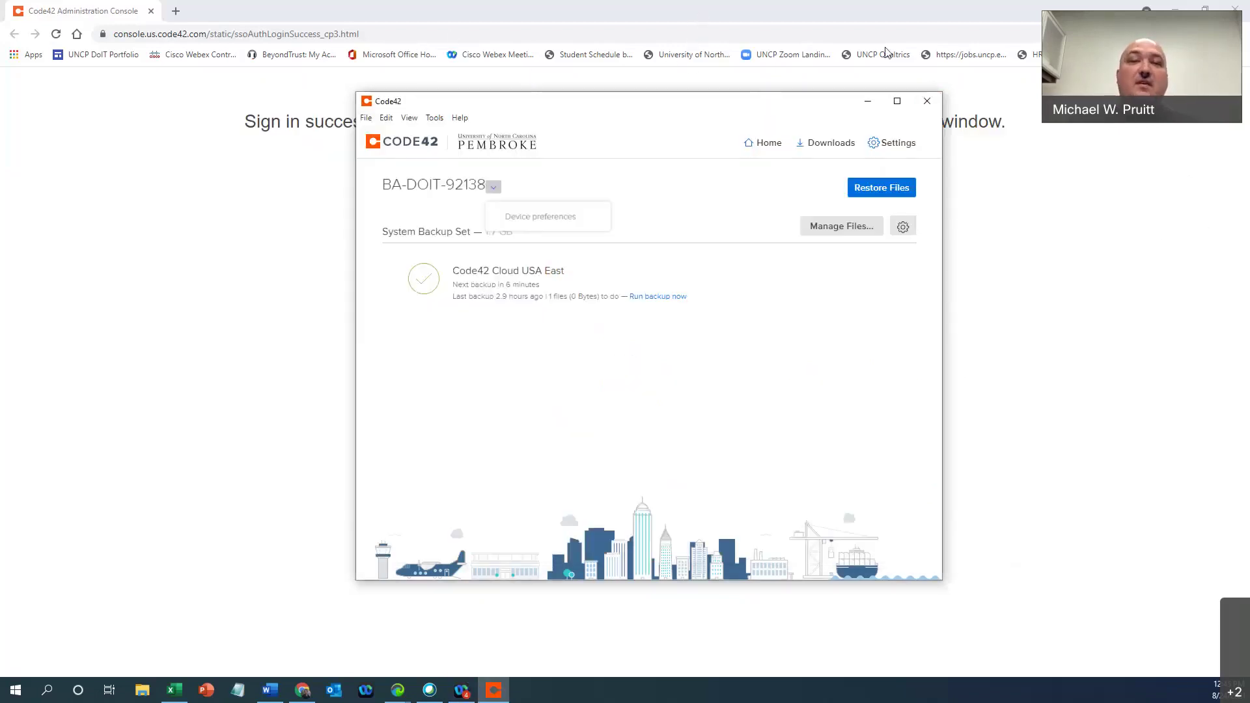
pyautogui.click(1121, 295)
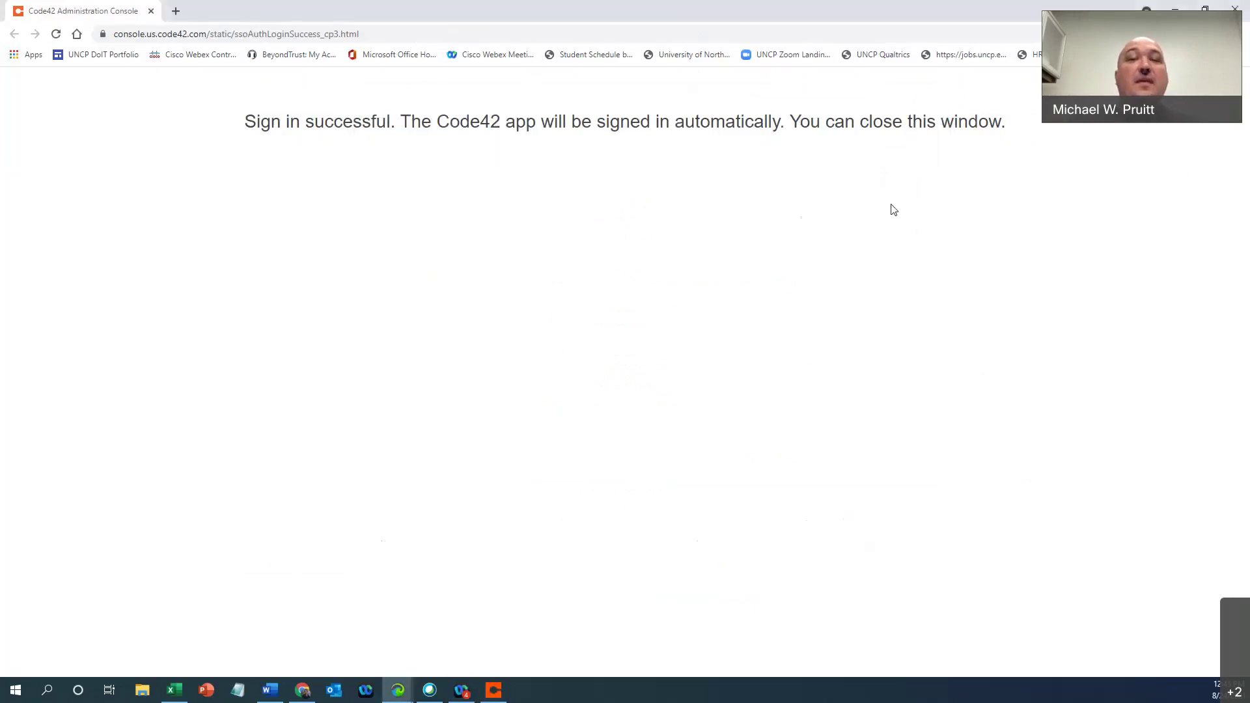
pyautogui.click(494, 690)
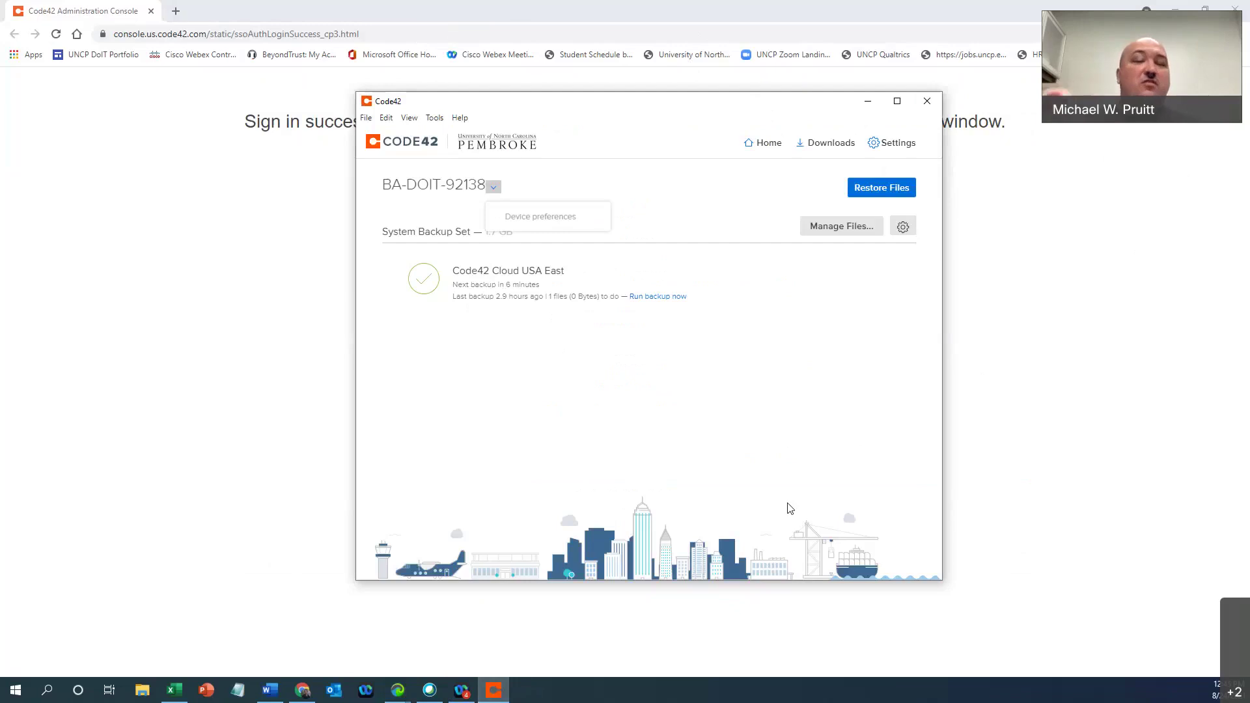